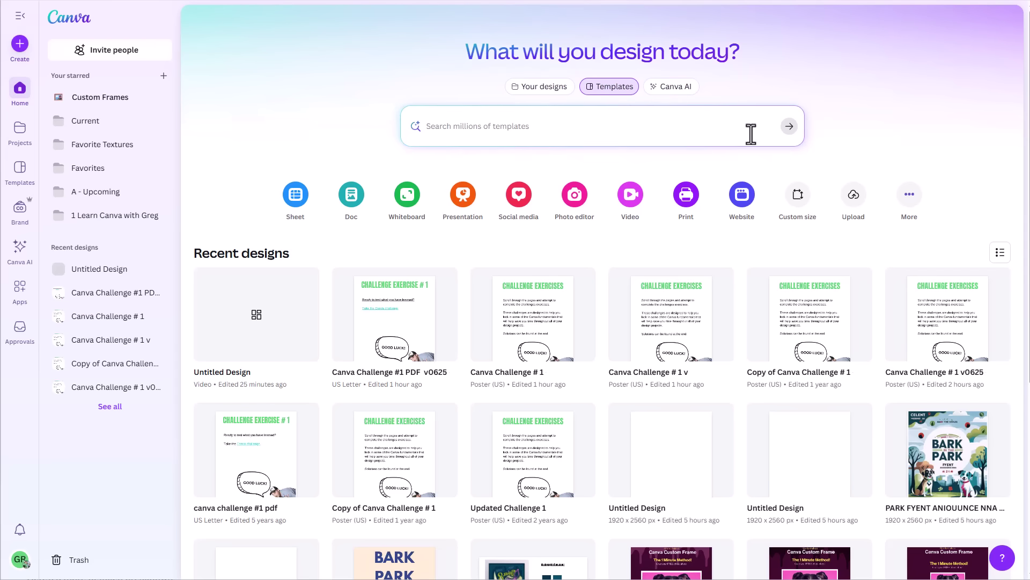
click(666, 89)
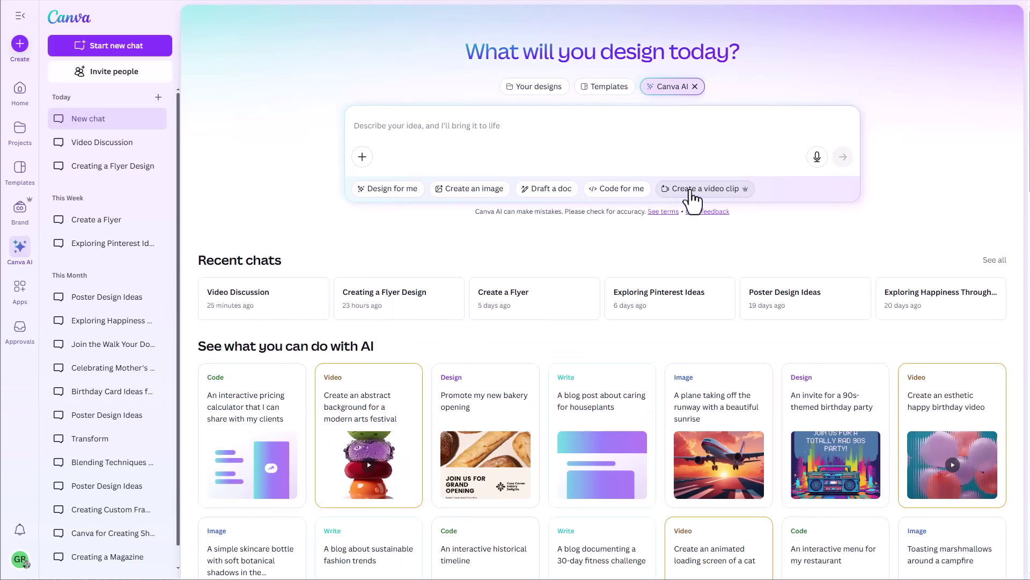
click(690, 189)
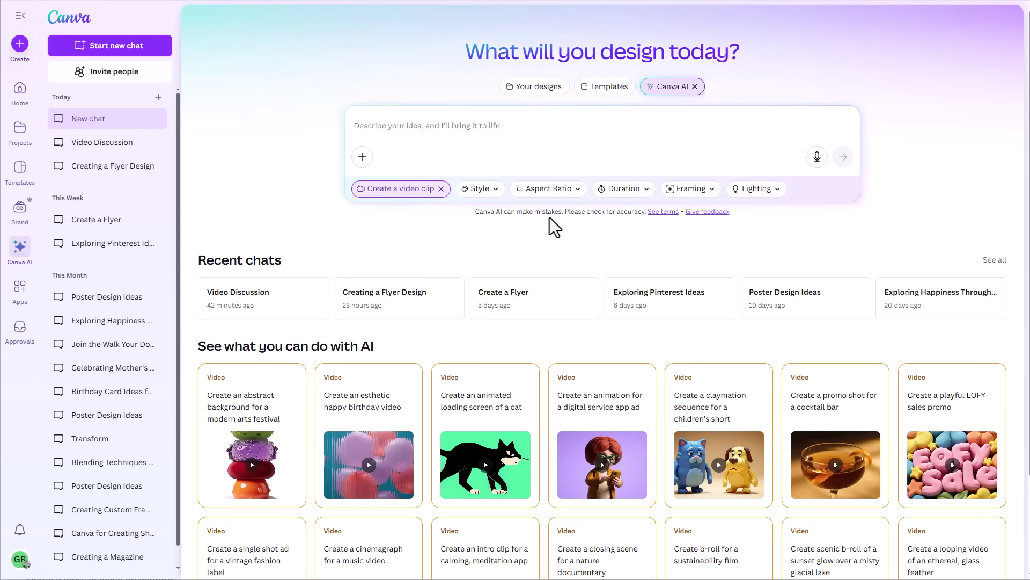
click(440, 188)
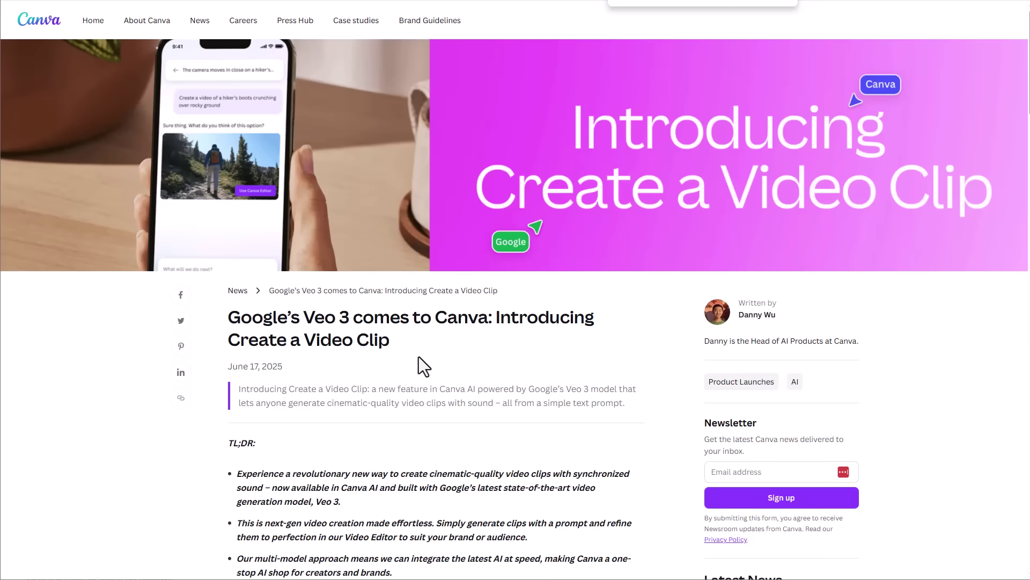
Step: Scroll through the Canva Newsroom announcement of Create a Video Clip with Veo 3
scroll(429, 365, down, 2)
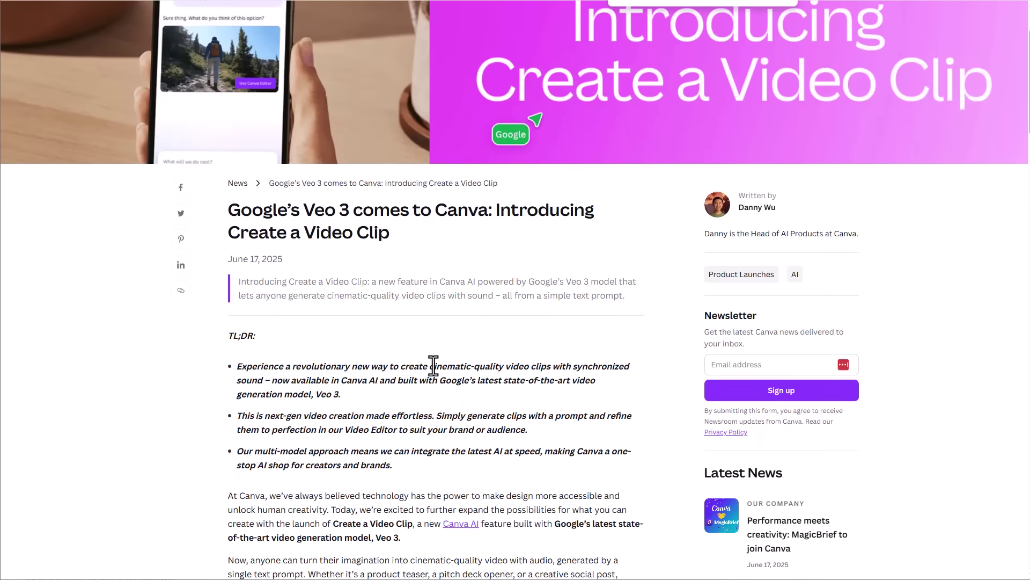
scroll(434, 343, down, 20)
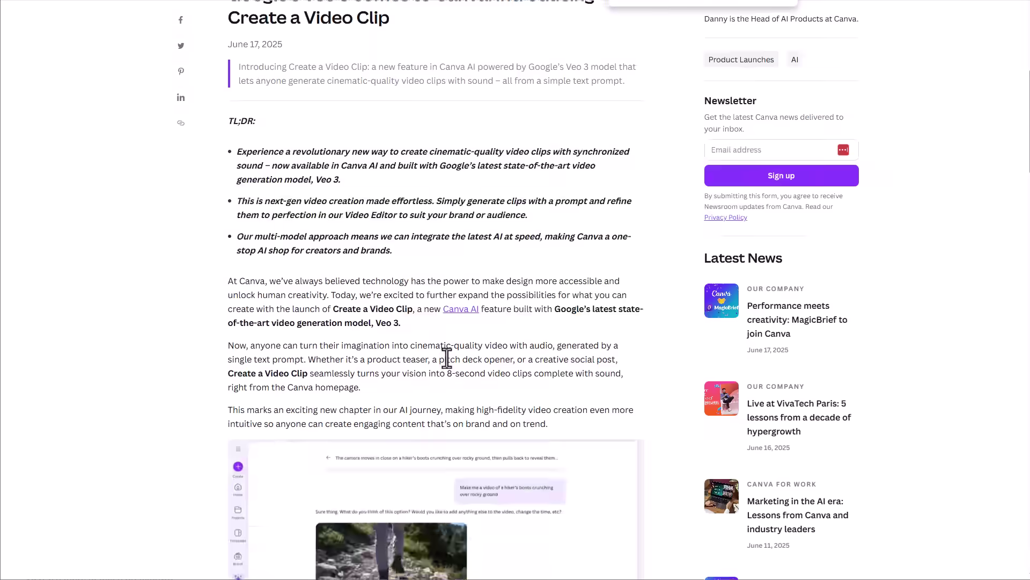
scroll(447, 370, down, 7)
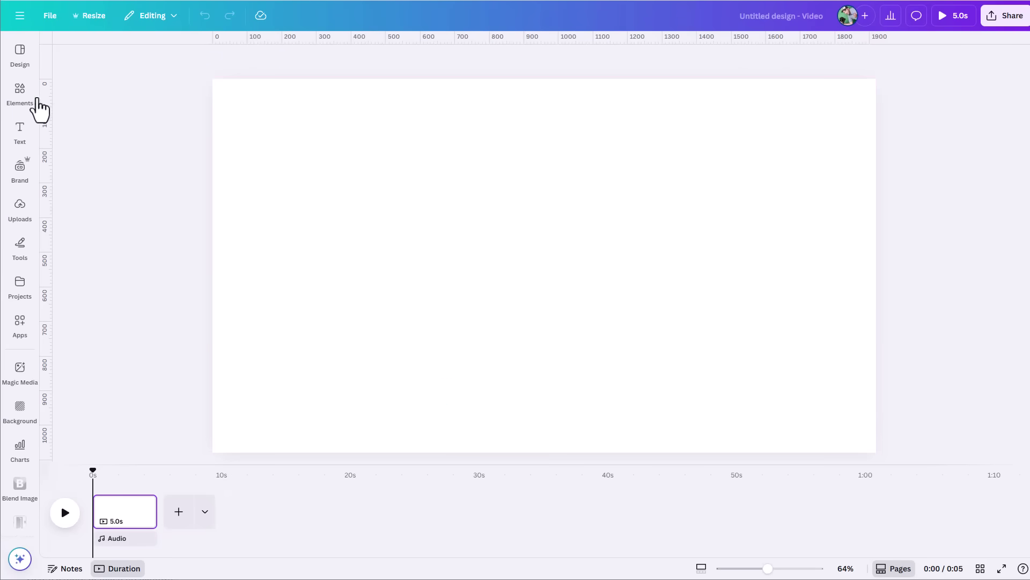
Step: Bring up the Magic Media Videos generator from Elements, then switch to the ChatGPT window
click(27, 102)
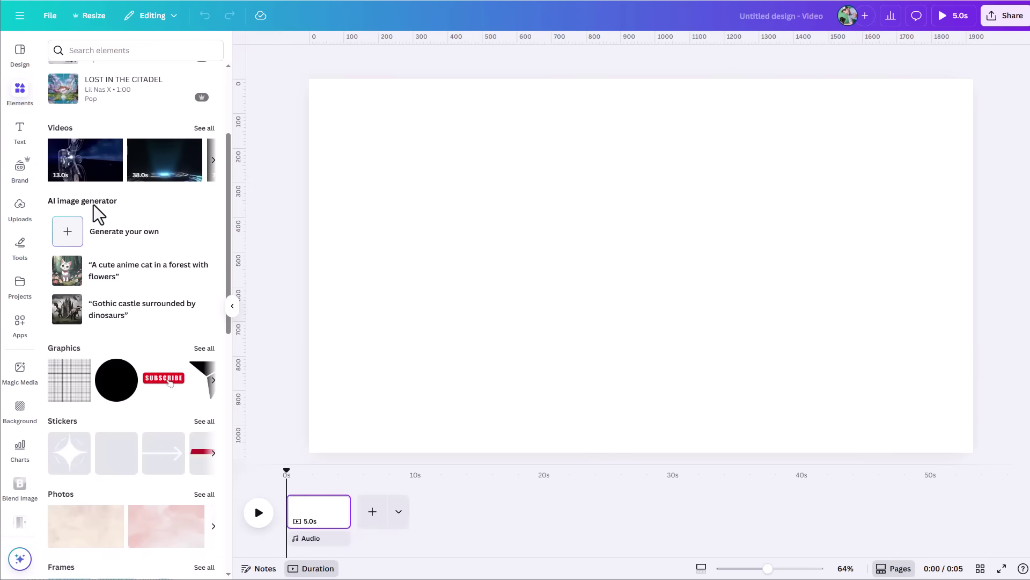
click(114, 236)
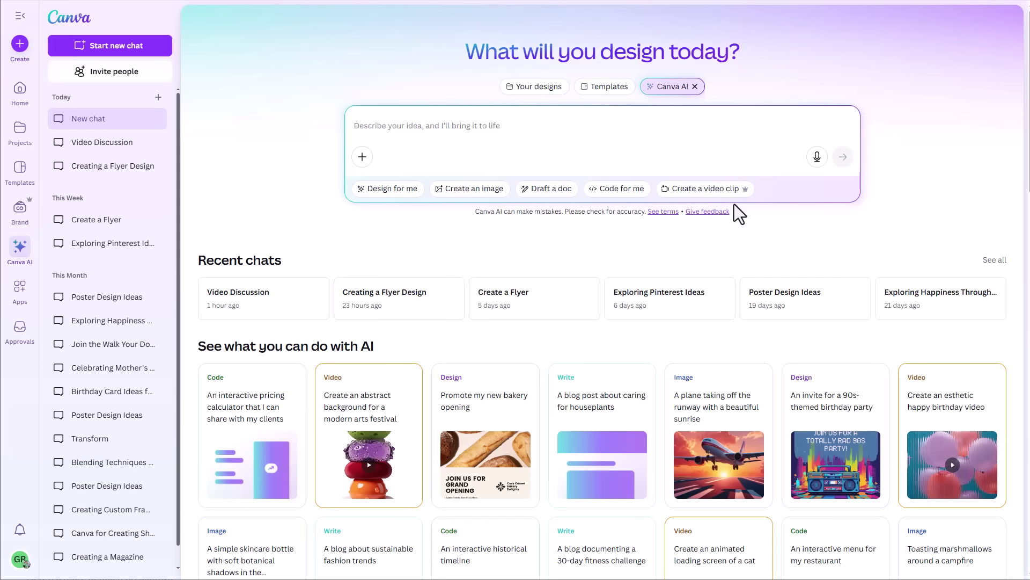
key(alt+Tab)
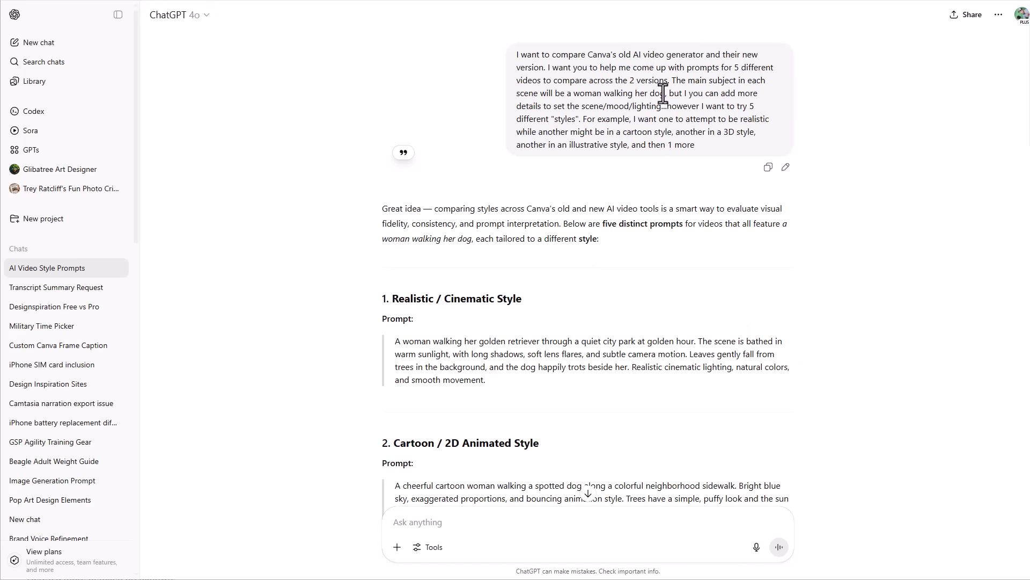
Step: Highlight 'woman walking her dog' in the ChatGPT request and scroll through the style prompts
drag(665, 94, 575, 96)
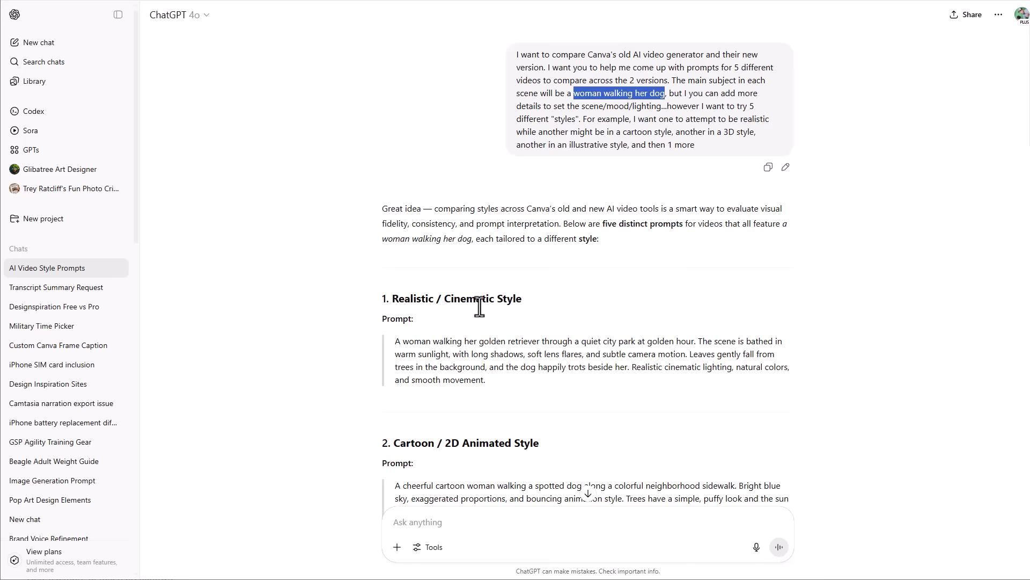
scroll(435, 216, down, 2)
scroll(424, 236, down, 3)
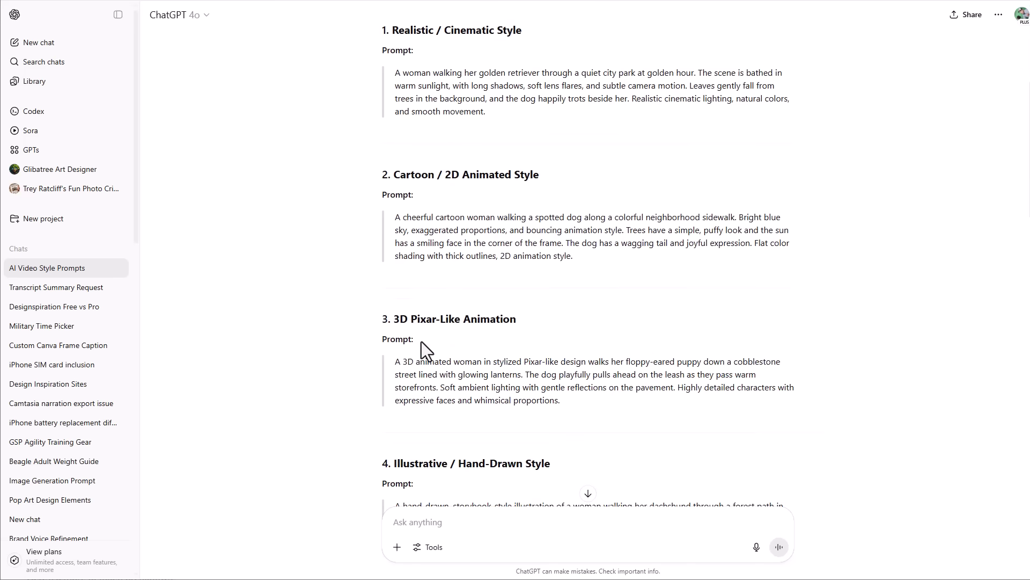
scroll(432, 344, down, 3)
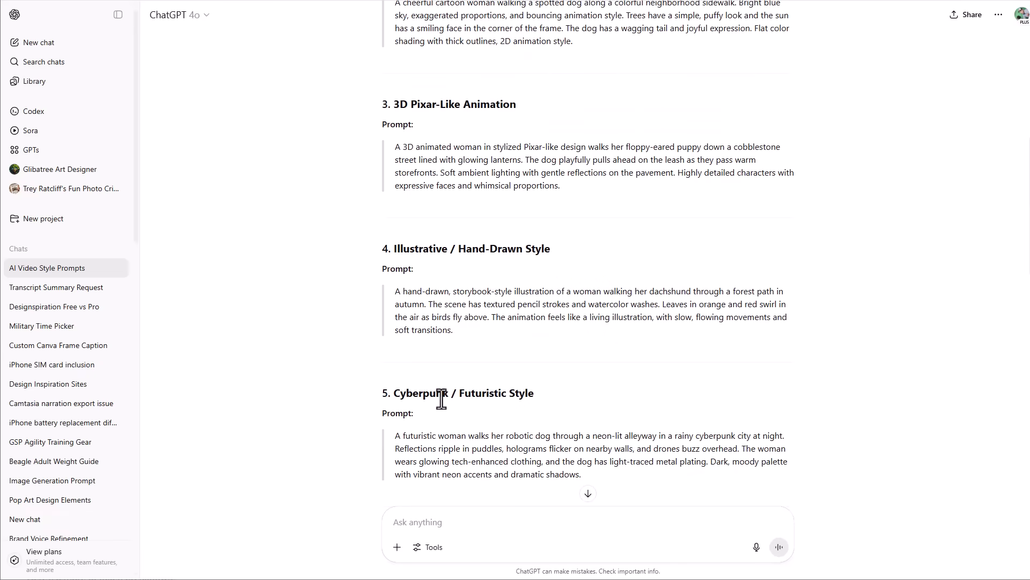
scroll(475, 401, up, 8)
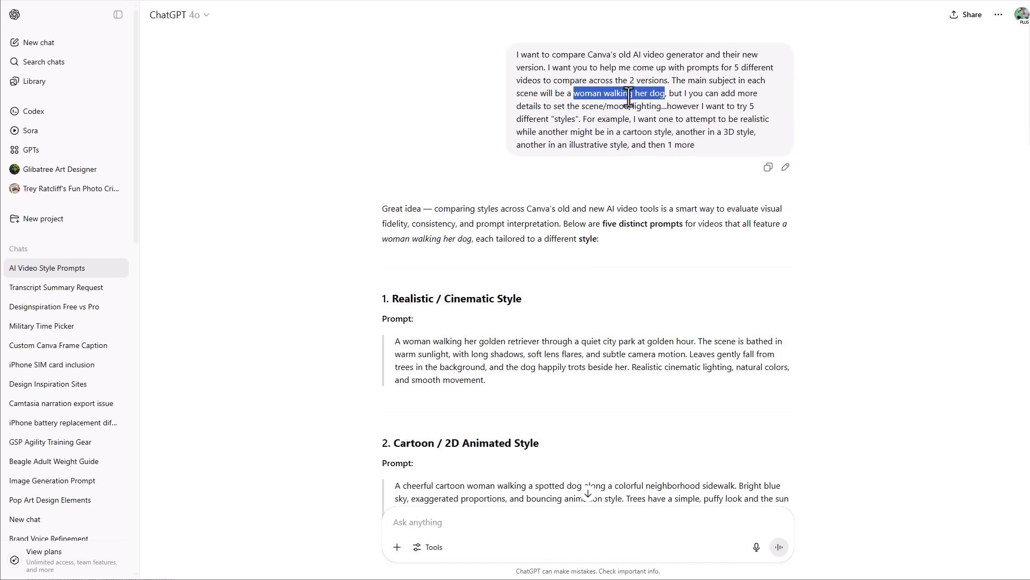
Step: Highlight the scene/mood/lighting phrase, then click into Magic Media's empty description box in Canva
click(577, 106)
drag(663, 105, 582, 110)
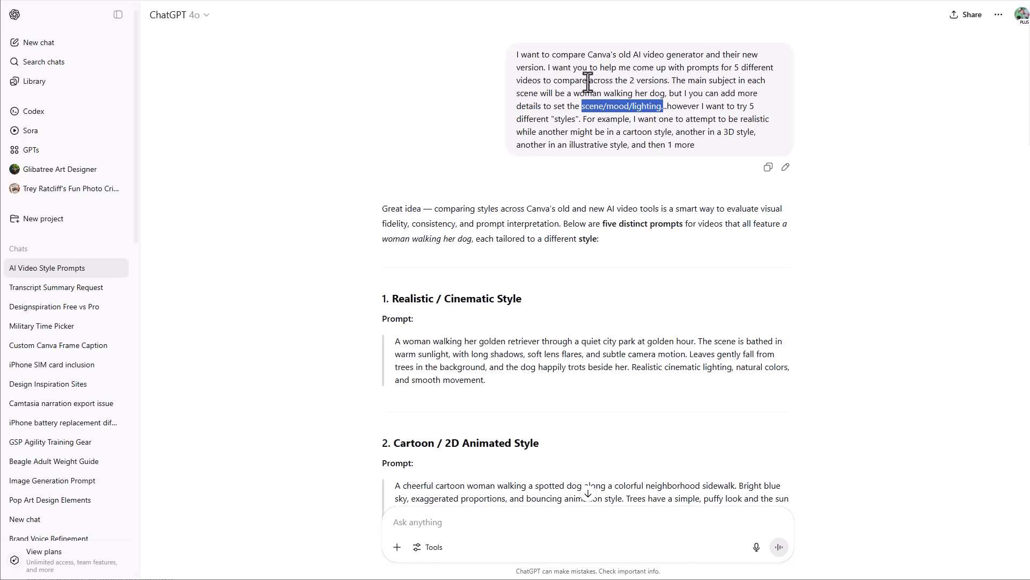
scroll(483, 282, down, 1)
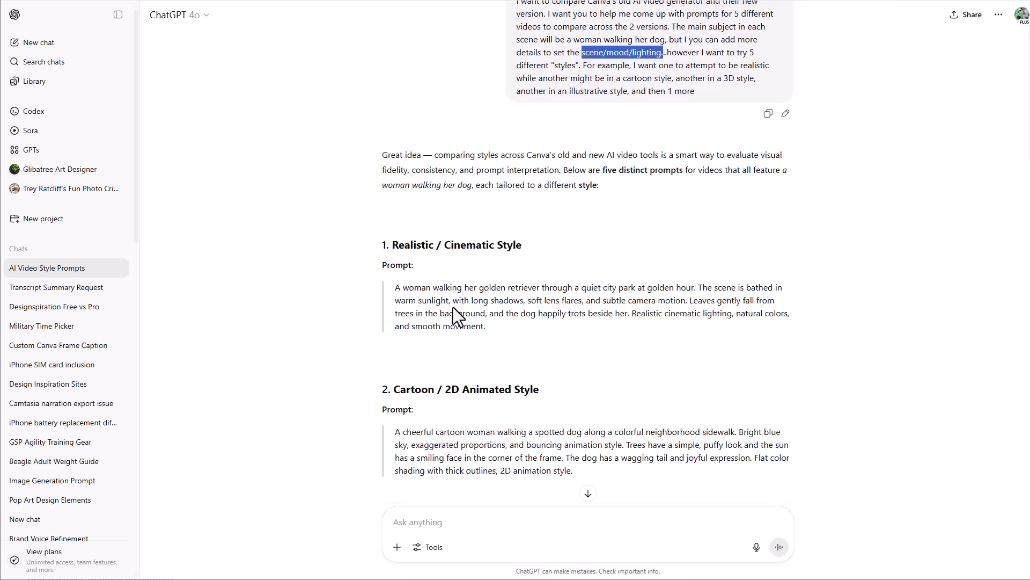
scroll(464, 311, down, 7)
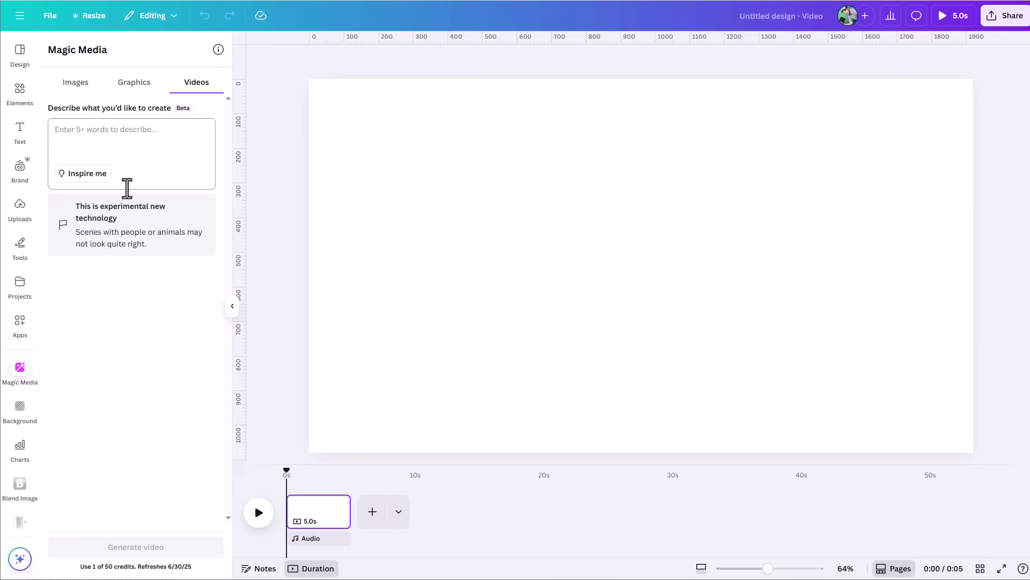
click(116, 141)
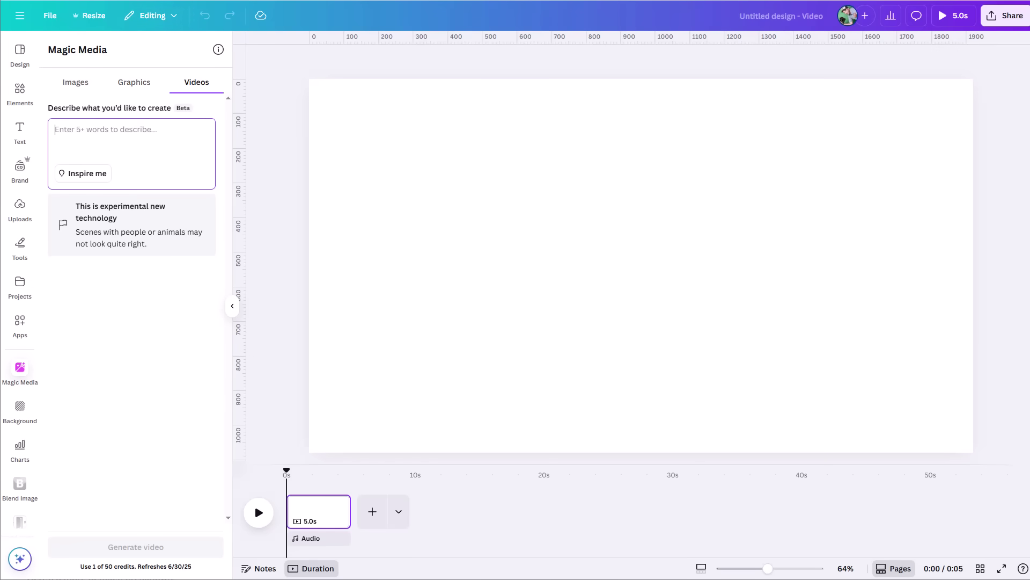
Step: Return to ChatGPT and scroll to the condensed 280-character dog-walk style prompts
key(alt+Tab)
scroll(562, 323, down, 2)
scroll(617, 333, down, 1)
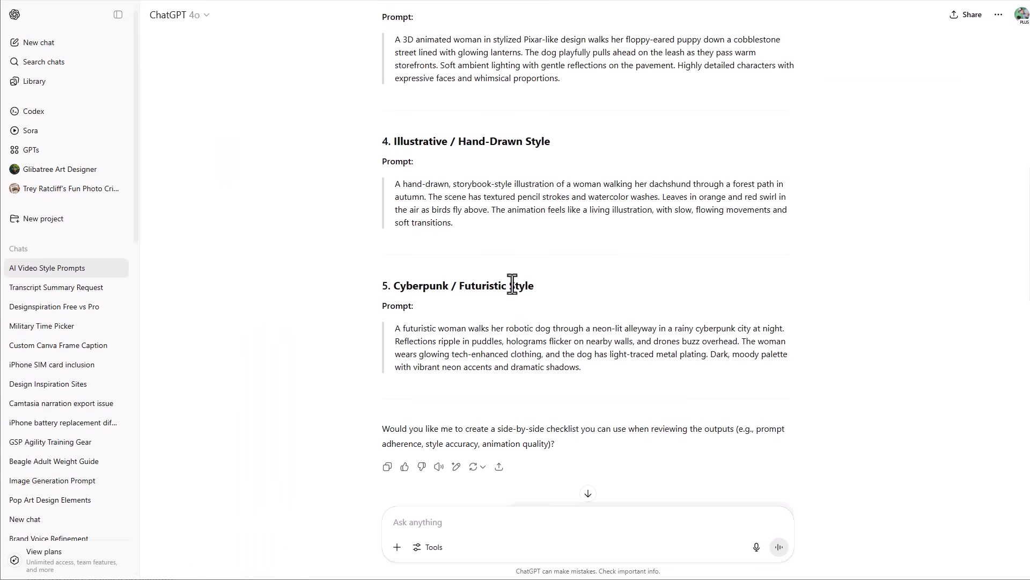
scroll(542, 301, down, 8)
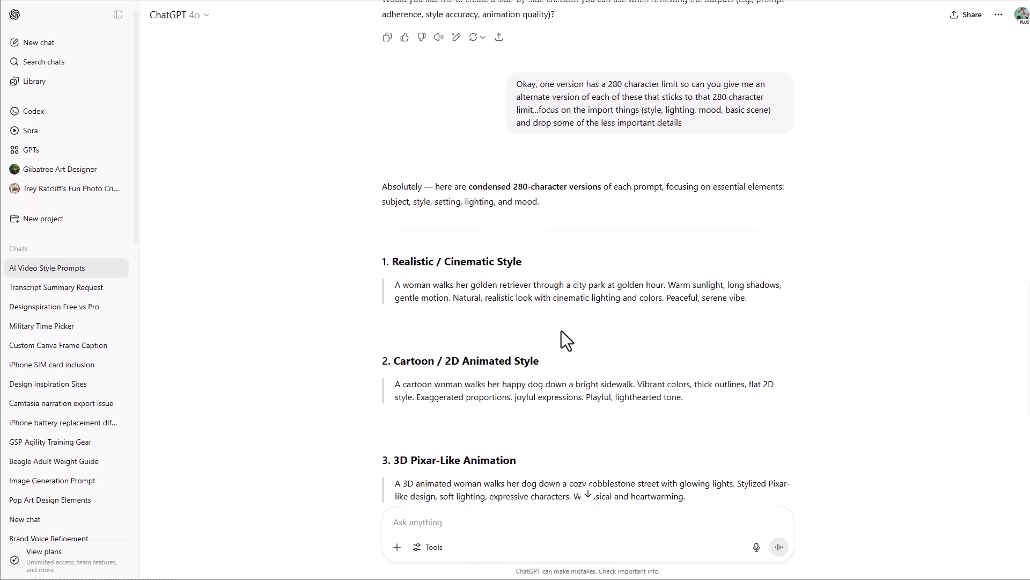
scroll(491, 145, up, 3)
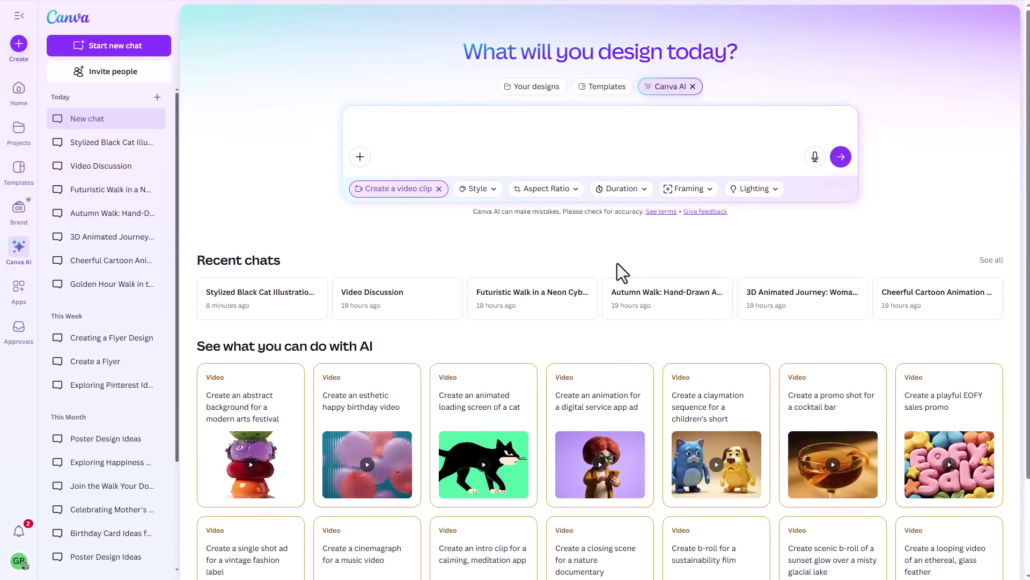
click(670, 301)
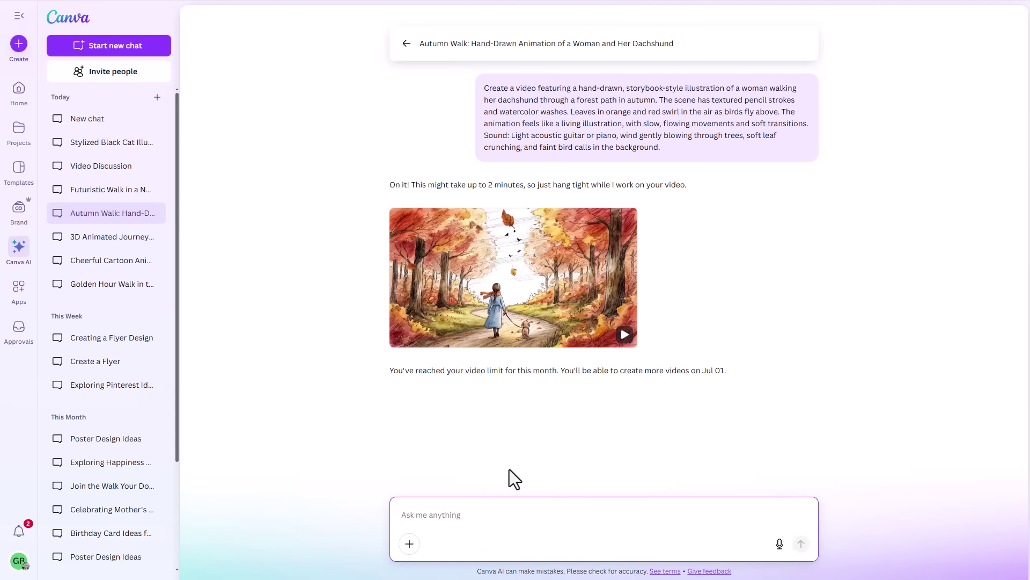
mouse_move(520, 298)
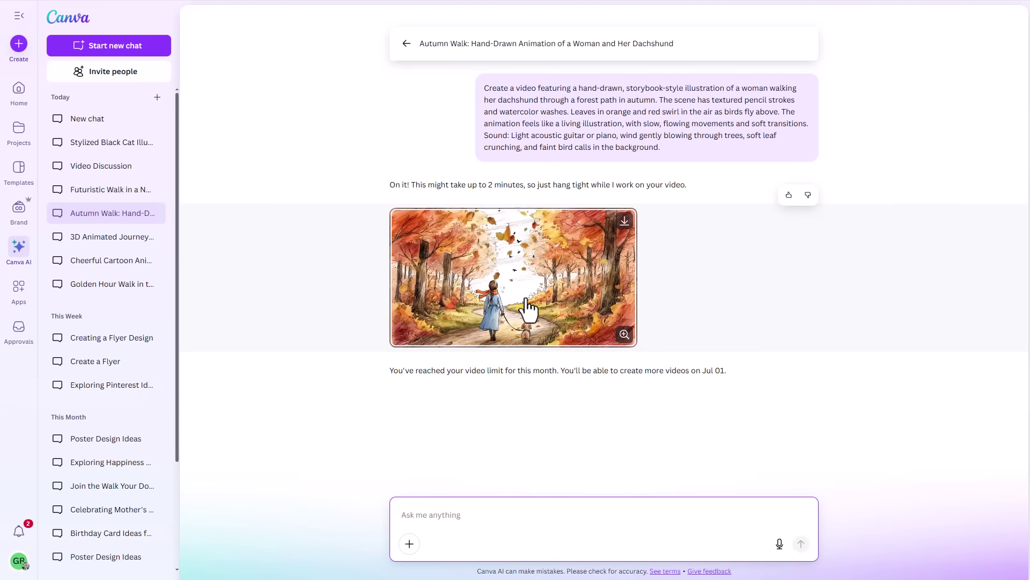
click(406, 45)
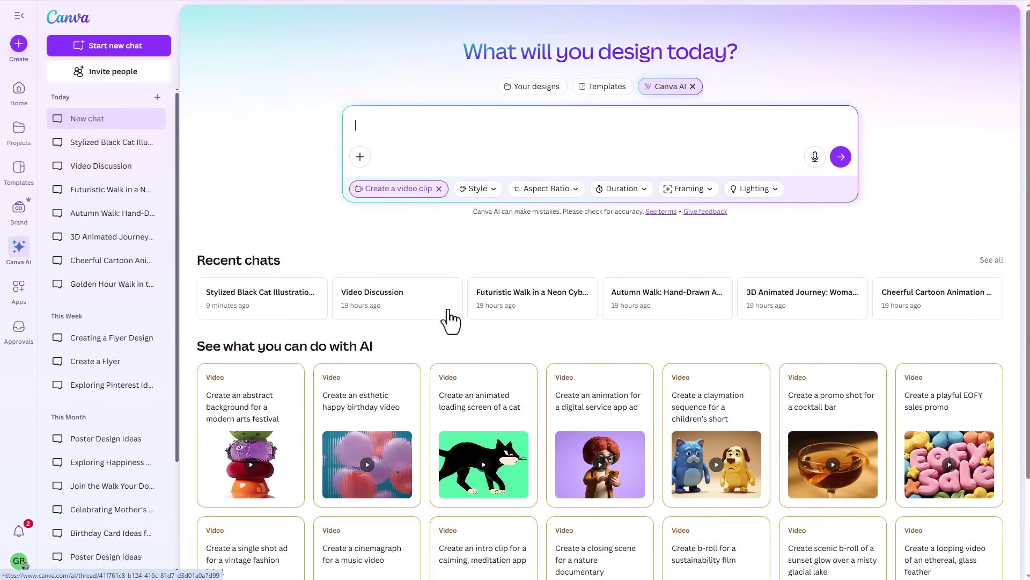
Step: Open the Futuristic Walk chat holding the neon-city dog-walk video
click(503, 317)
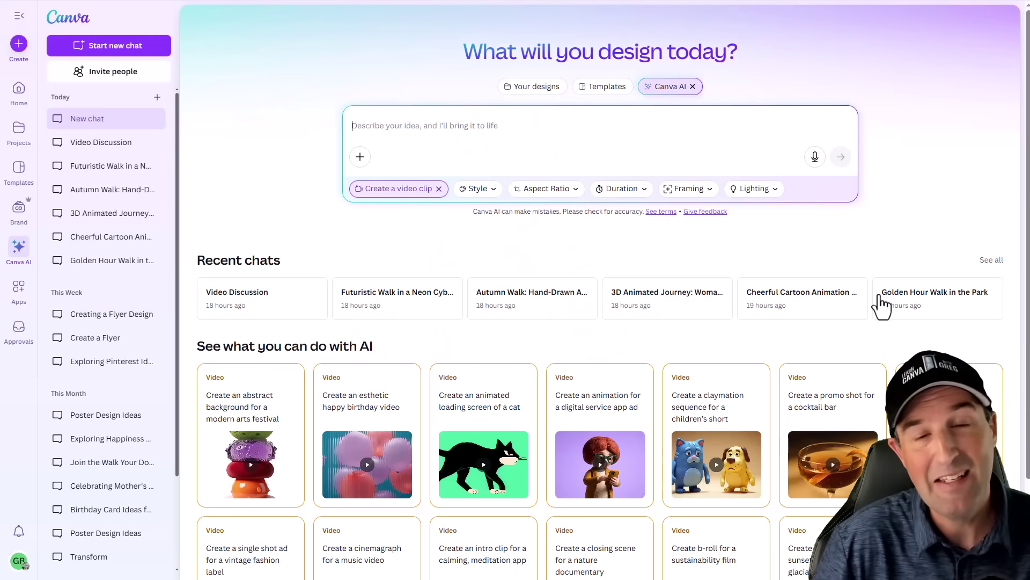
Step: Open the Golden Hour chat, then the Cheerful Cartoon chat and select its Sound line
click(901, 314)
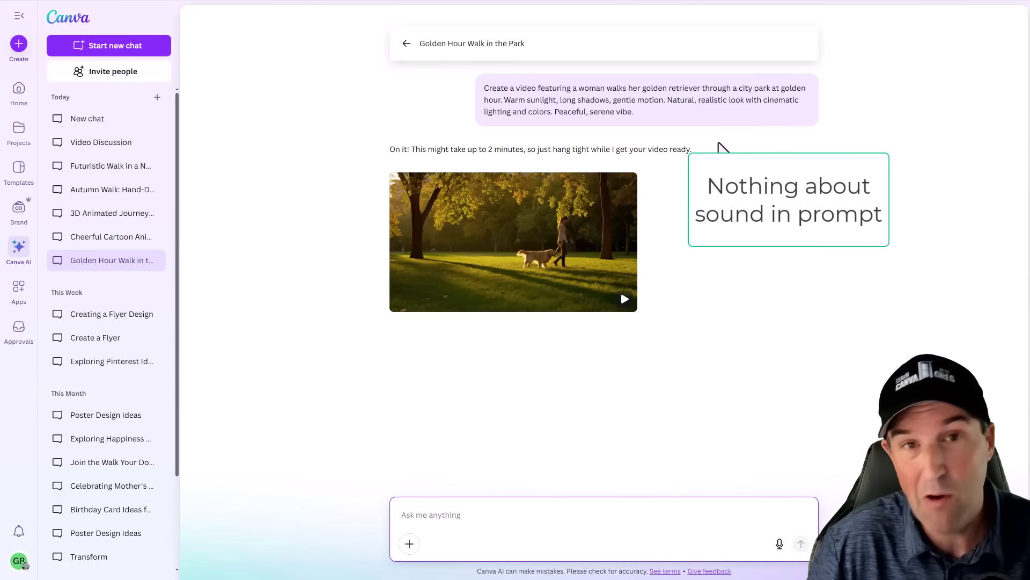
click(403, 45)
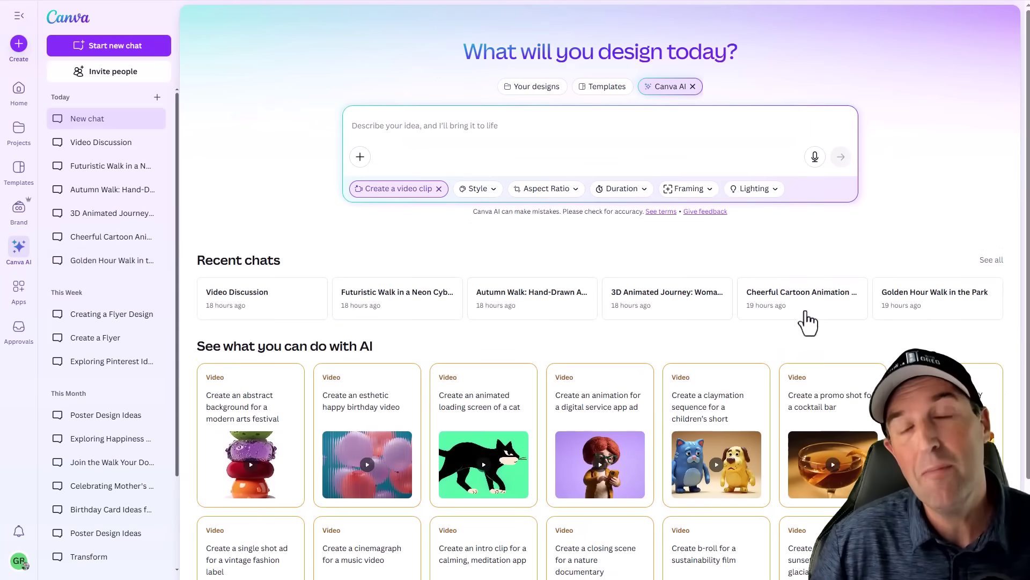
click(800, 301)
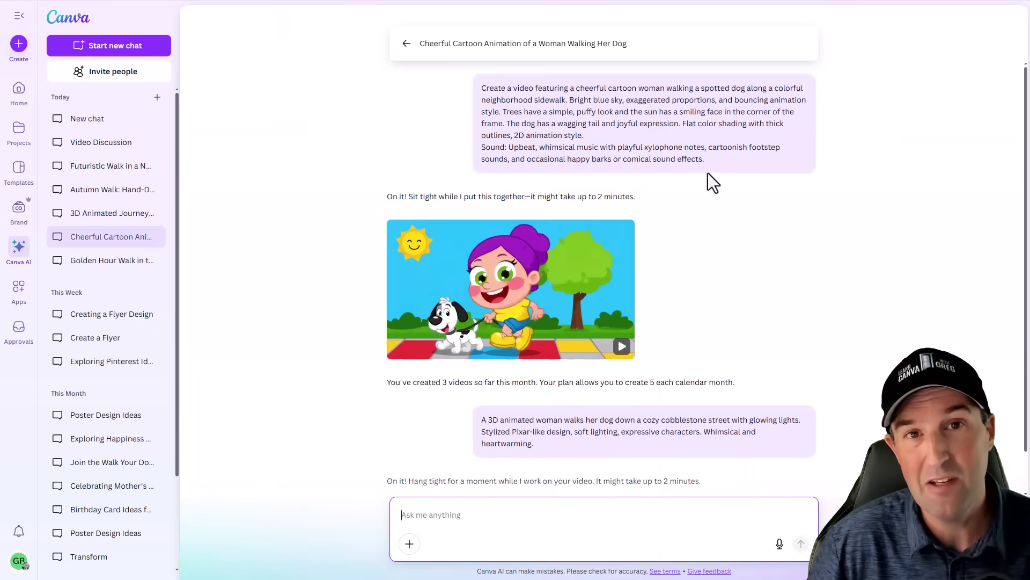
drag(704, 159, 484, 150)
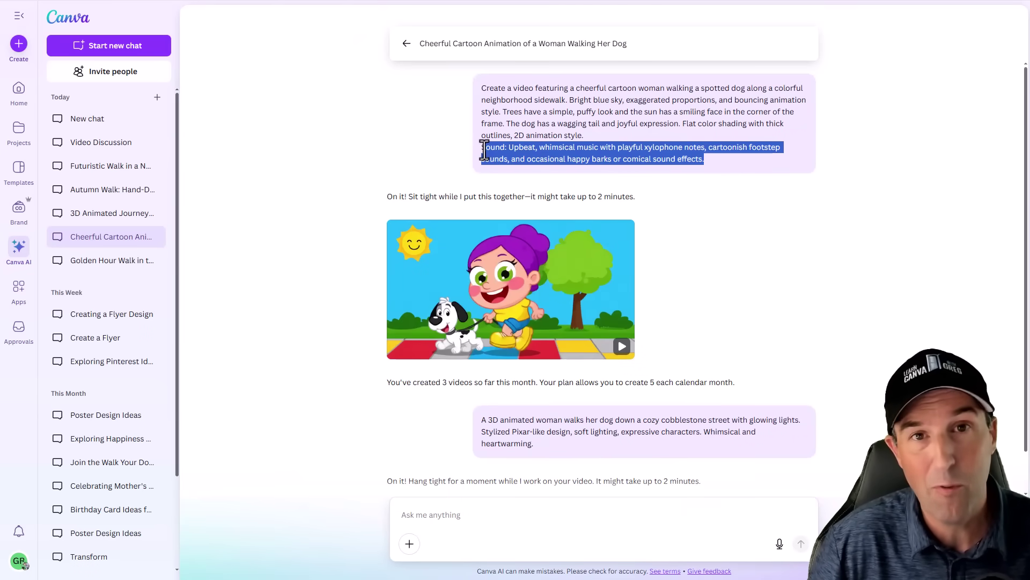
Step: Go back and open the 3D Animated Journey chat, selecting its Sound line
click(404, 45)
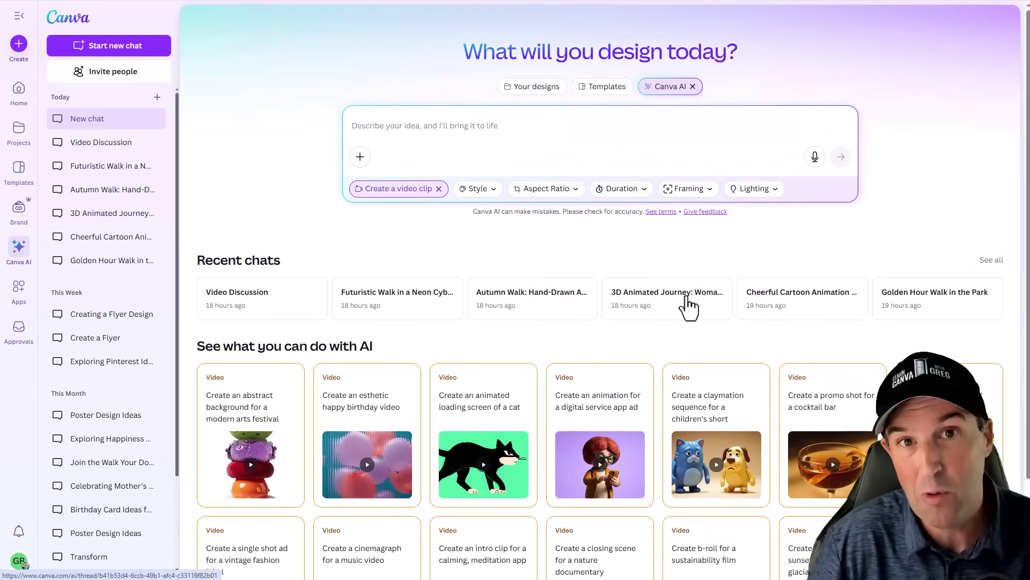
click(689, 306)
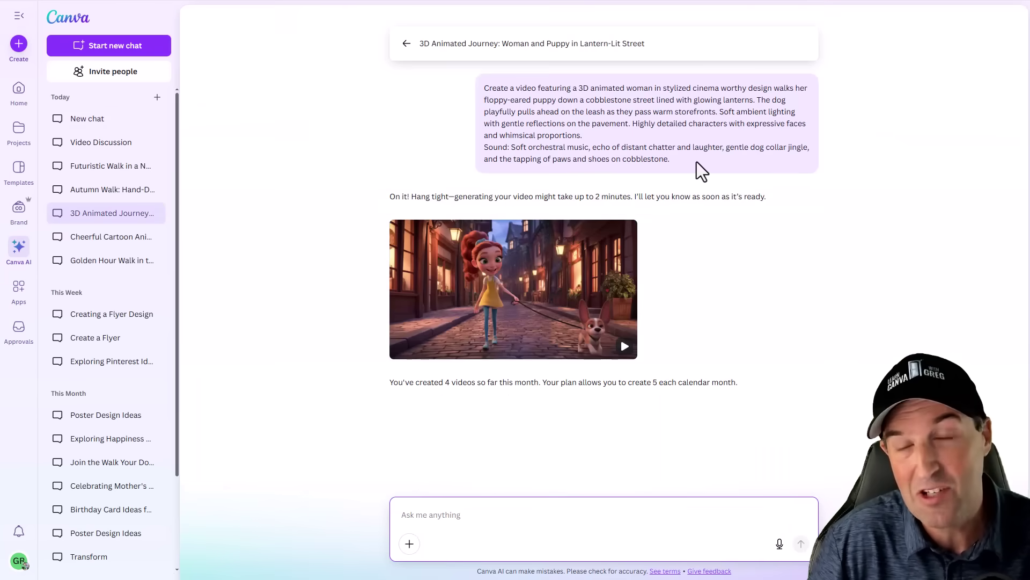
drag(671, 159, 484, 152)
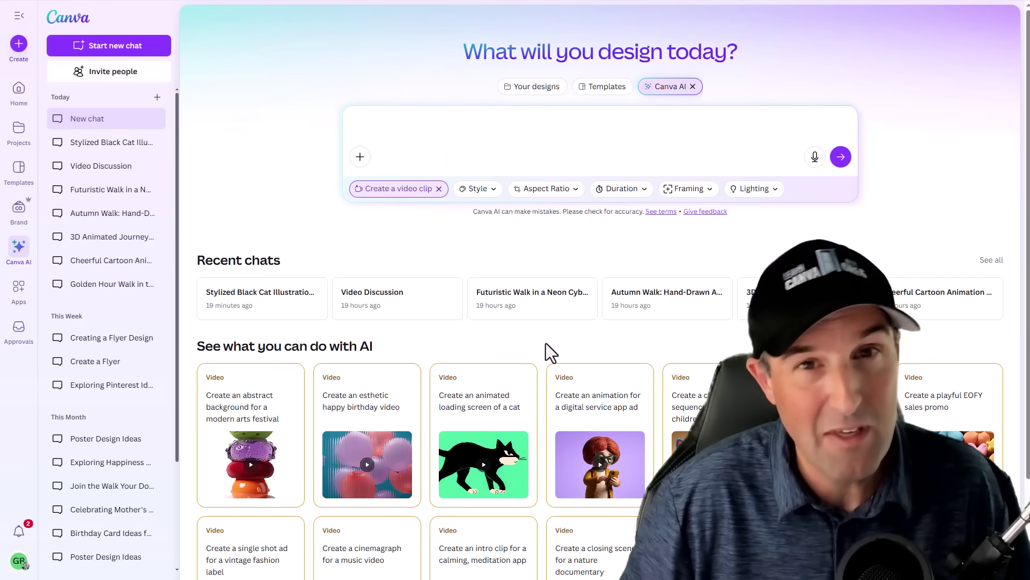
Step: Start a video from the 'animated loading screen of a cat' example, then return to Canva AI home
scroll(322, 398, down, 2)
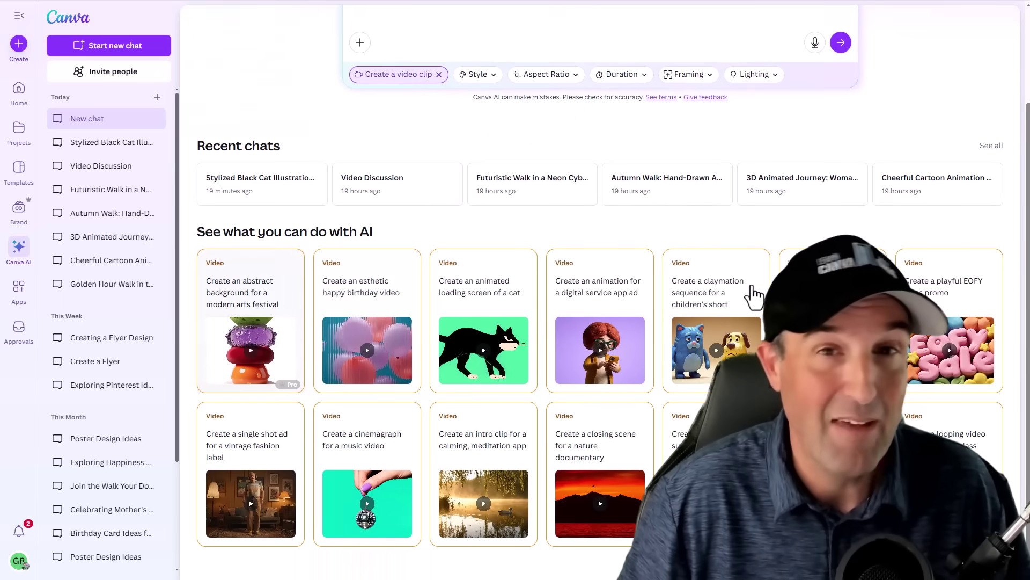
click(485, 305)
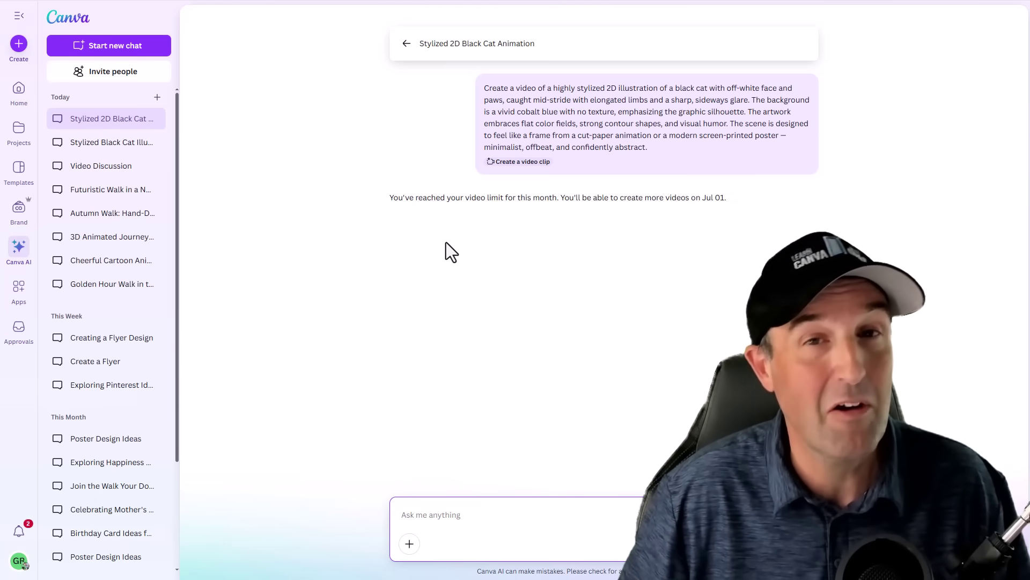
click(406, 43)
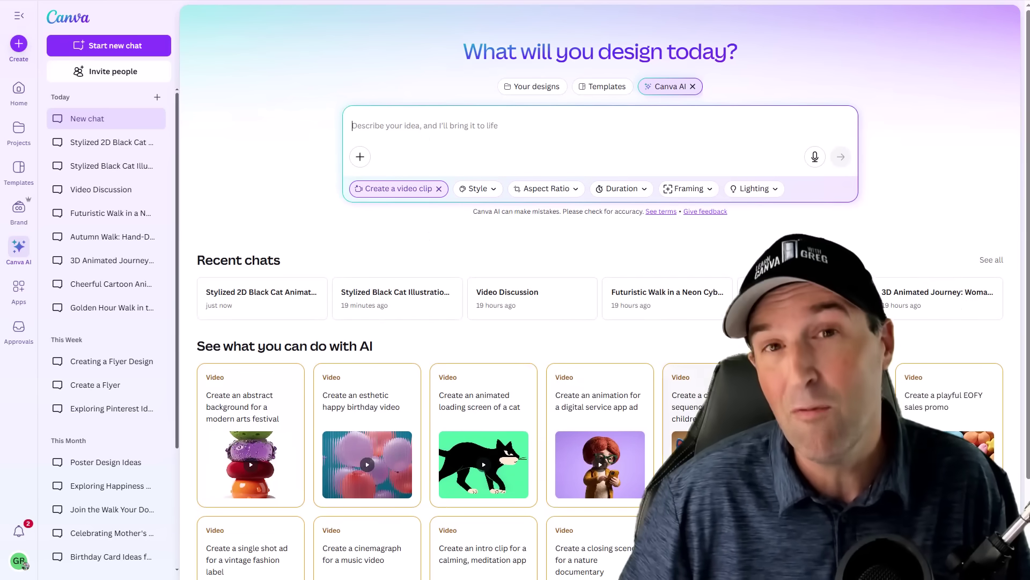
scroll(367, 430, down, 2)
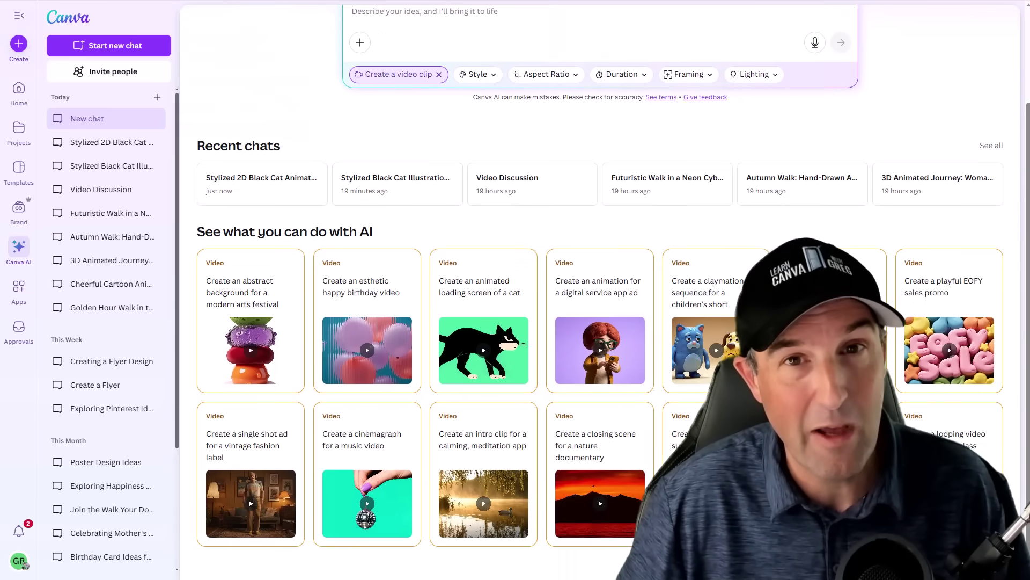